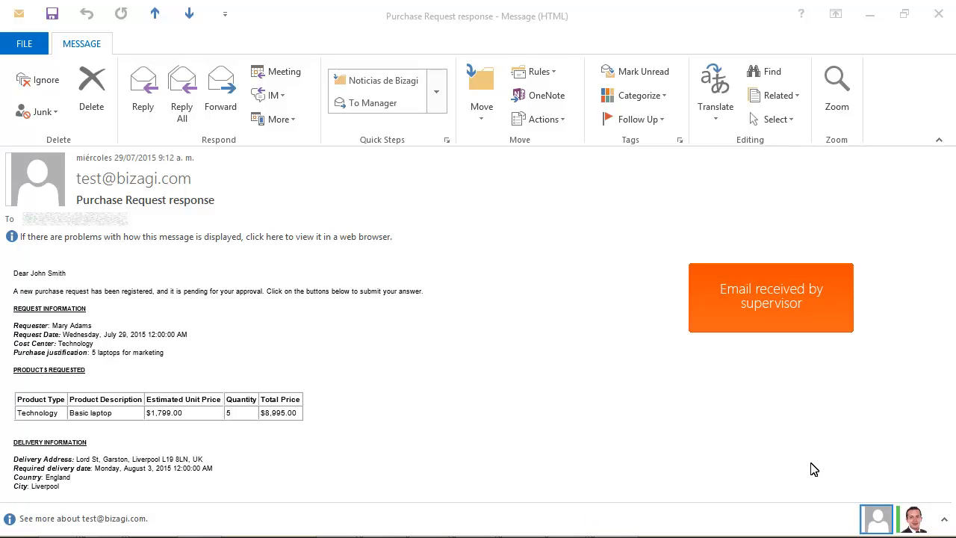
# - Reject the request by email with a 'too expensive' comment, then close Bizagi's confirmation reply
pyautogui.click(947, 282)
pyautogui.moveTo(948, 290); pyautogui.dragTo(948, 336)
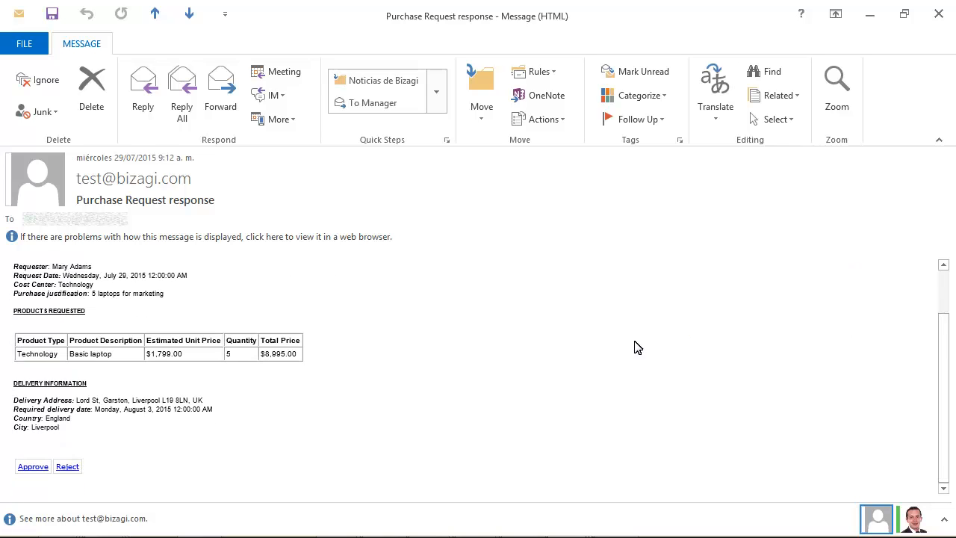
pyautogui.click(67, 466)
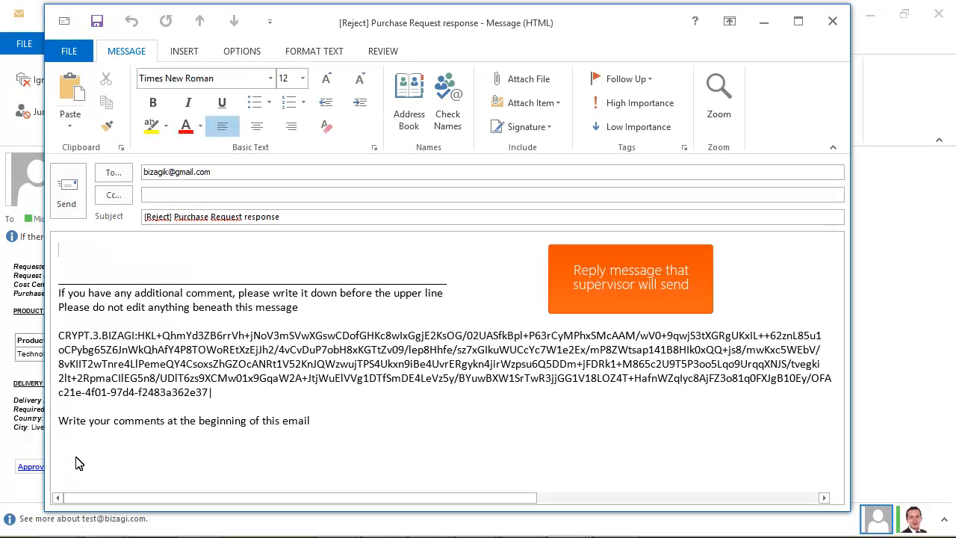
pyautogui.write('No Mary this is too expensive')
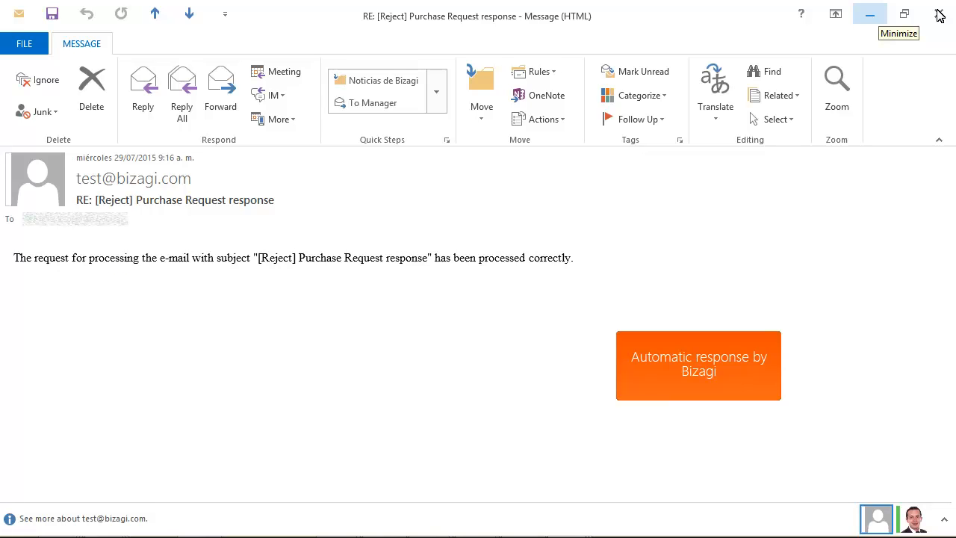
pyautogui.click(940, 16)
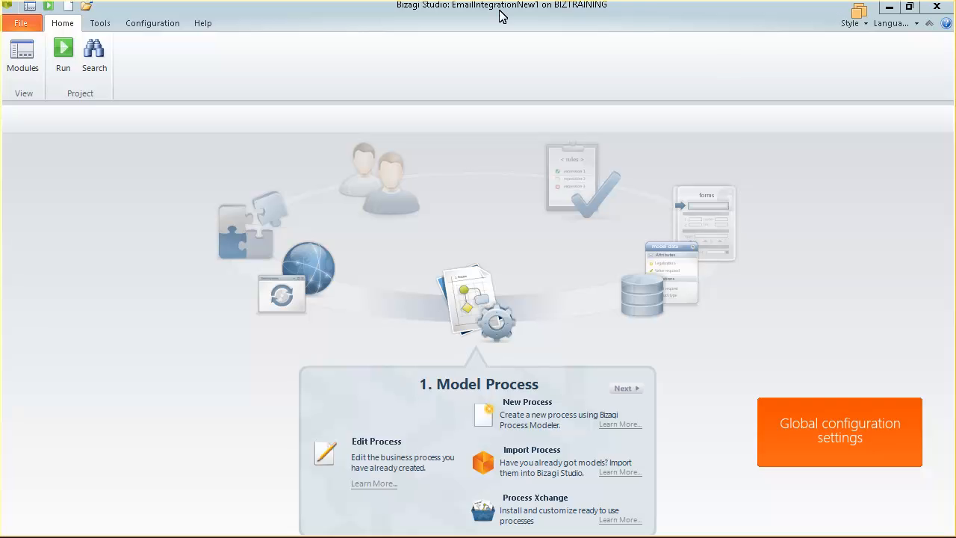
# - Enable email sending for the Development environment and enter the SMTP server account
pyautogui.click(152, 25)
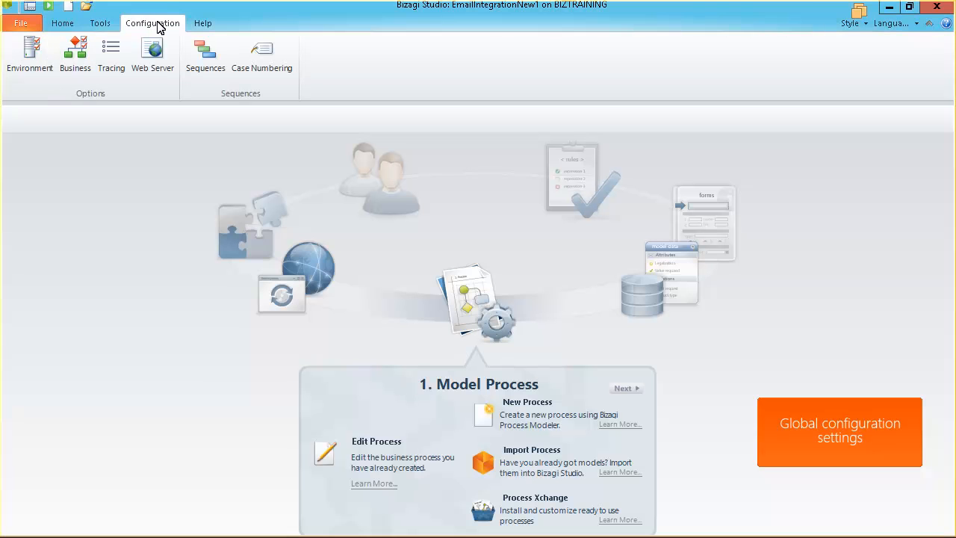
pyautogui.click(30, 56)
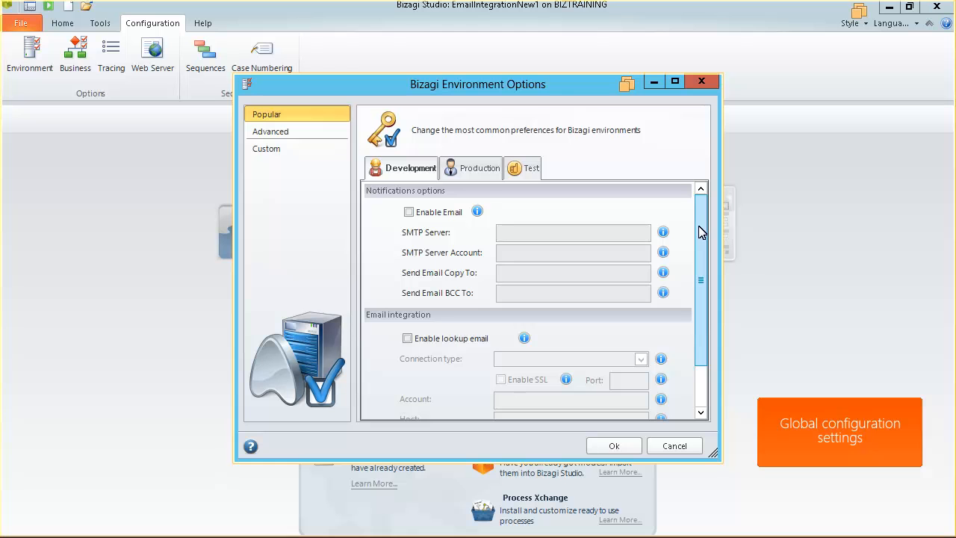
pyautogui.click(410, 213)
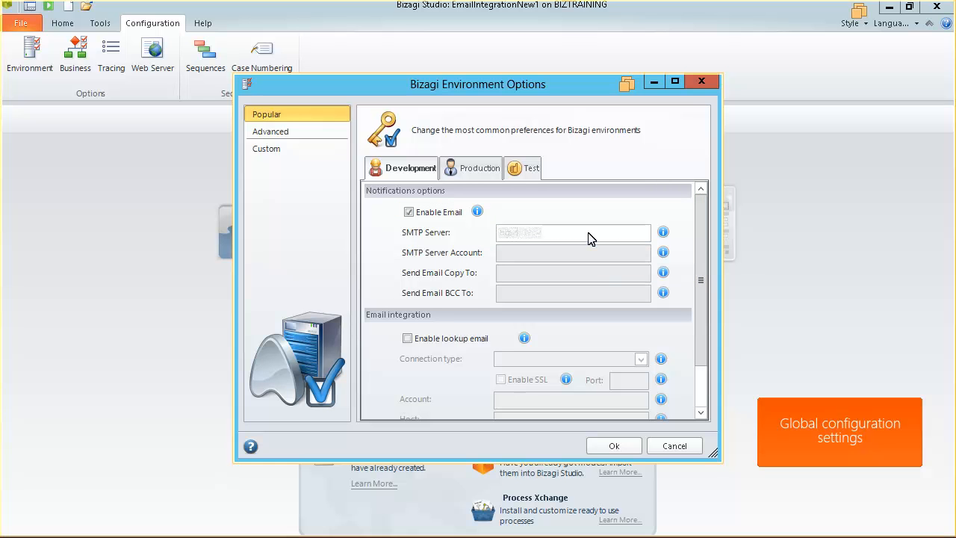
pyautogui.click(620, 257)
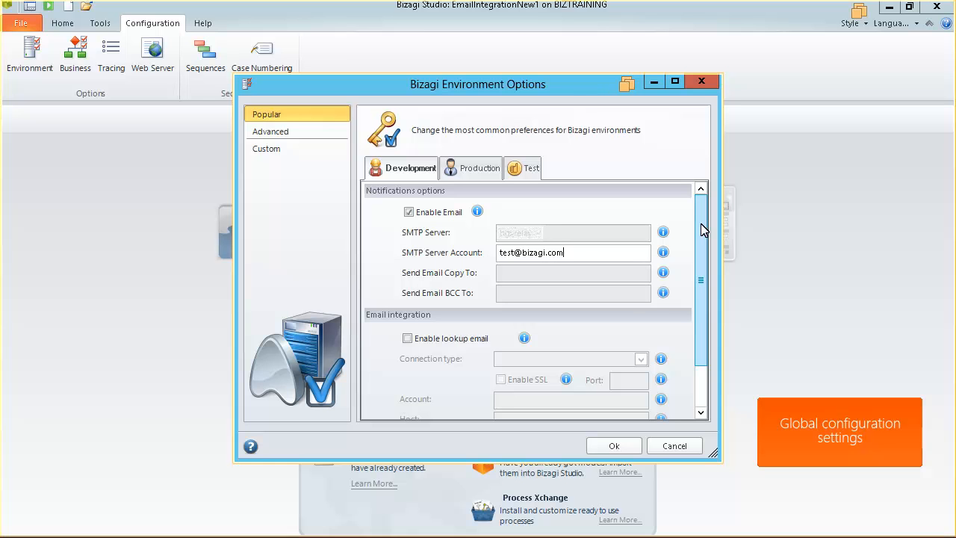
pyautogui.scroll(-2, 701, 231)
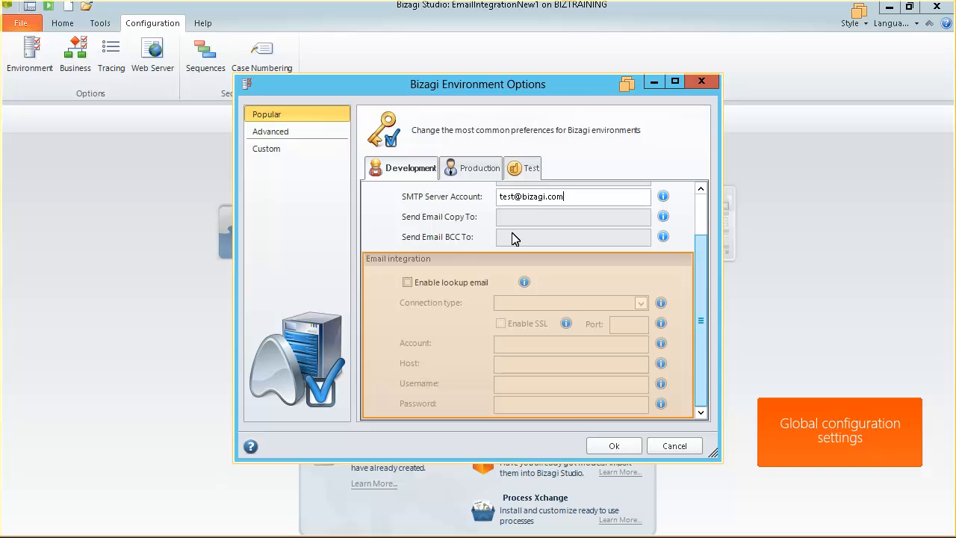
# - Enable incoming email lookup over POP3 with SSL on port 995 and save the environment settings
pyautogui.click(407, 283)
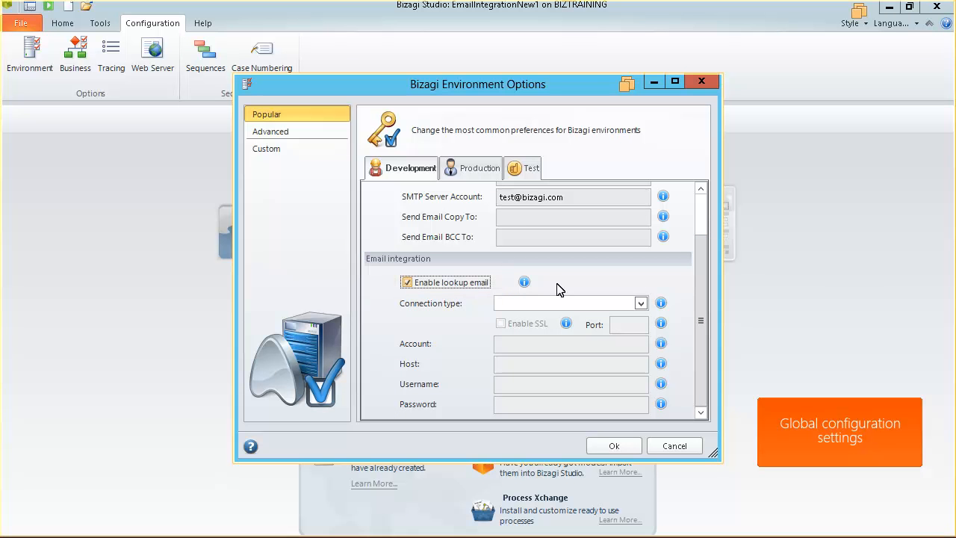
pyautogui.click(640, 303)
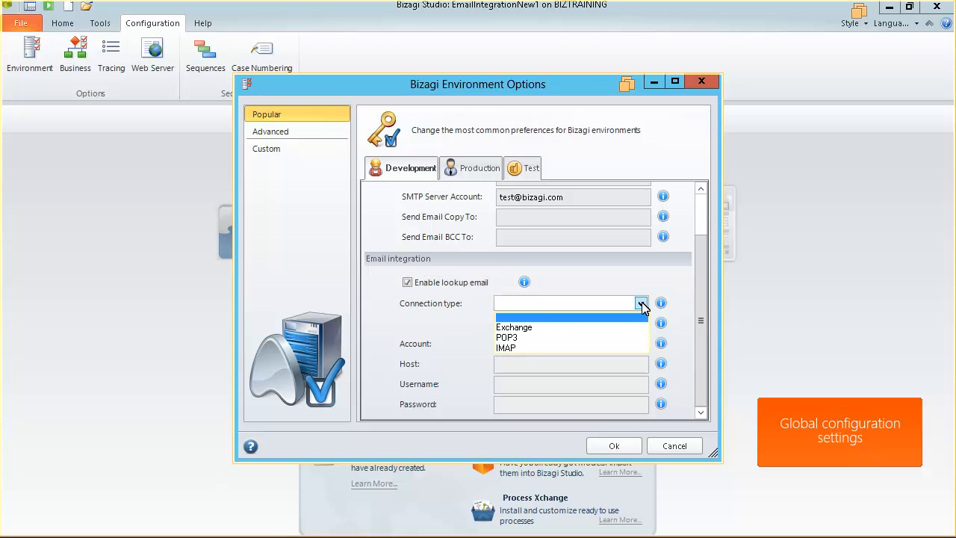
pyautogui.click(517, 337)
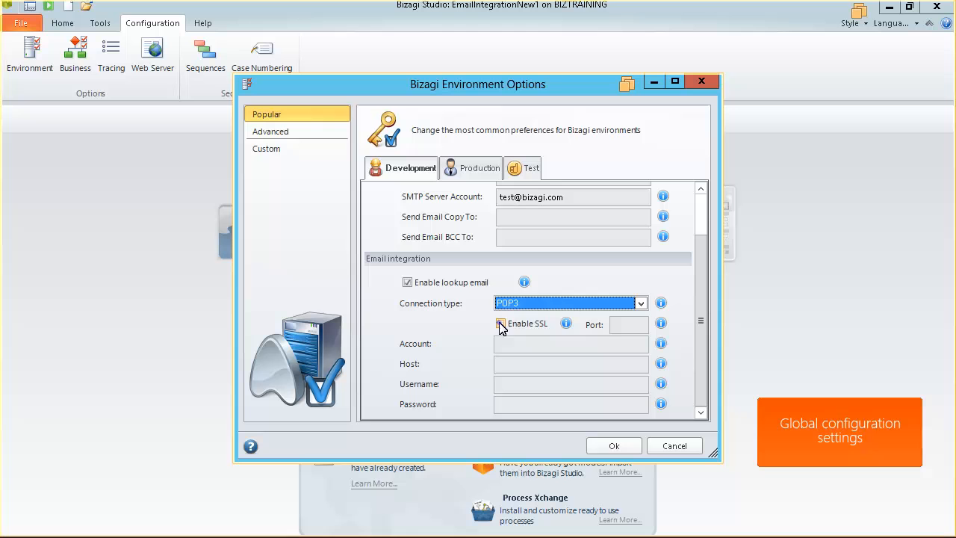
pyautogui.click(501, 323)
pyautogui.click(616, 323)
pyautogui.write('995')
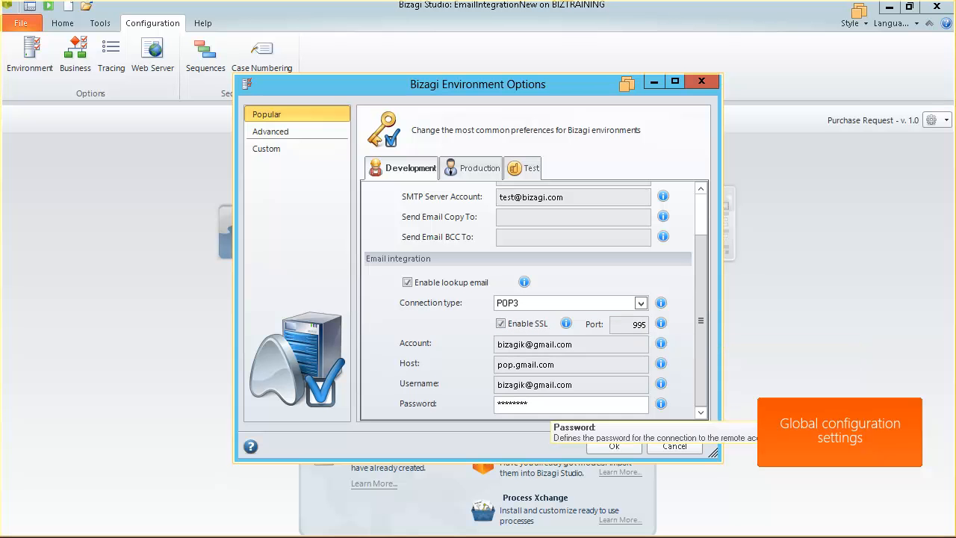
pyautogui.click(631, 446)
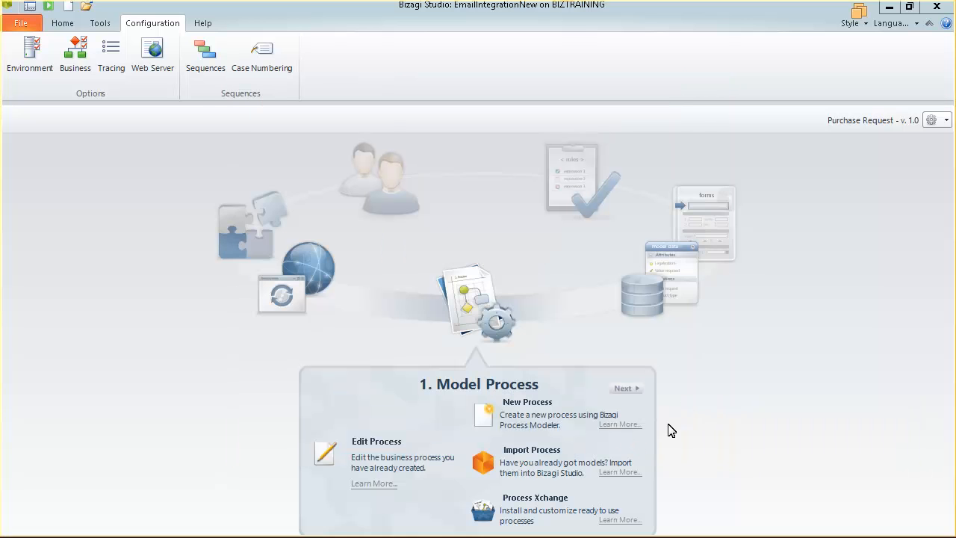
# - Open the Authorize Request task's form in the Forms Designer with Save and Next form buttons shown
pyautogui.click(715, 217)
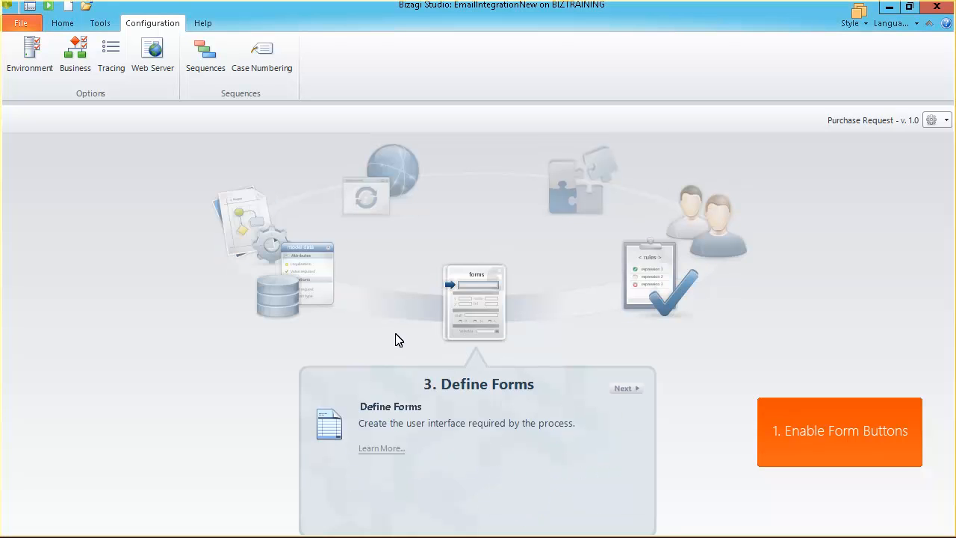
pyautogui.click(389, 412)
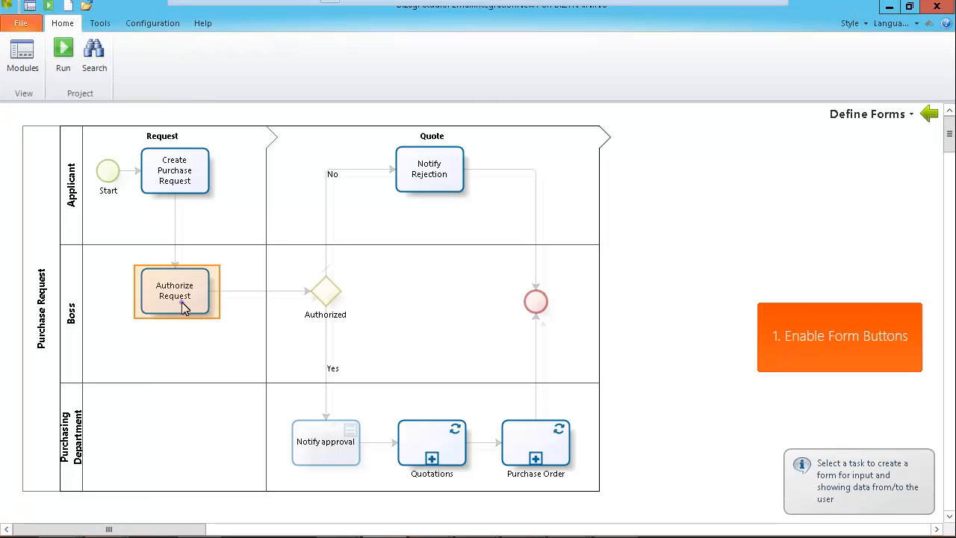
pyautogui.click(182, 302)
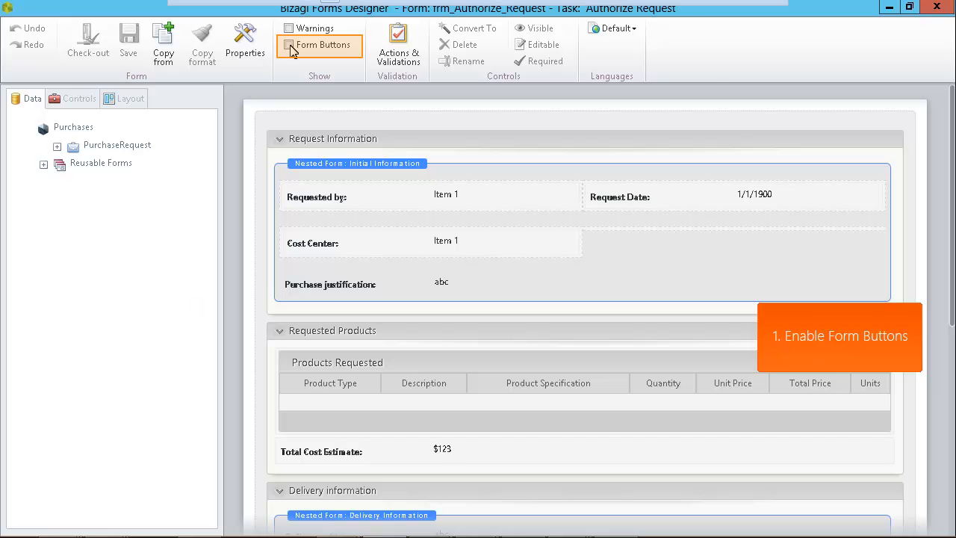
pyautogui.click(290, 45)
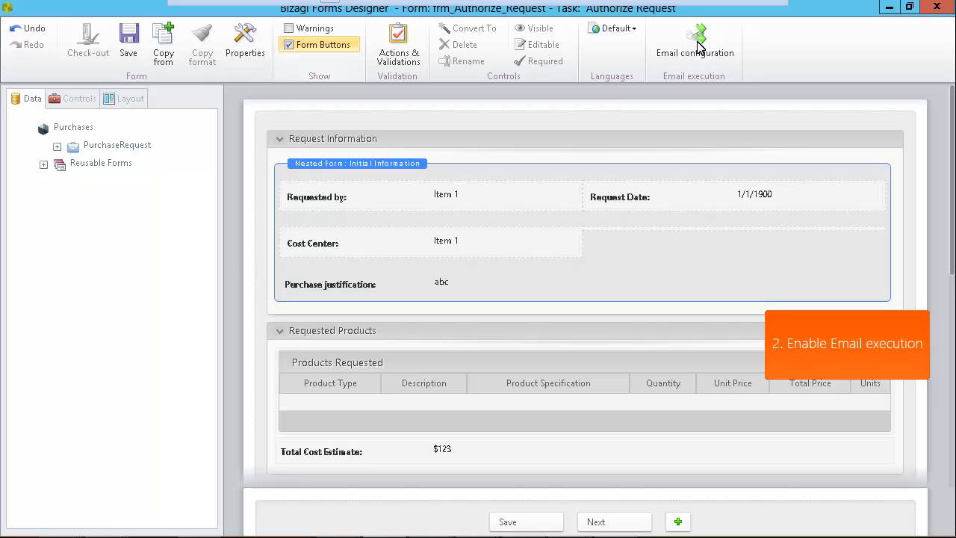
# - Turn on email execution for the Authorize Request form and open its email message editor
pyautogui.click(699, 47)
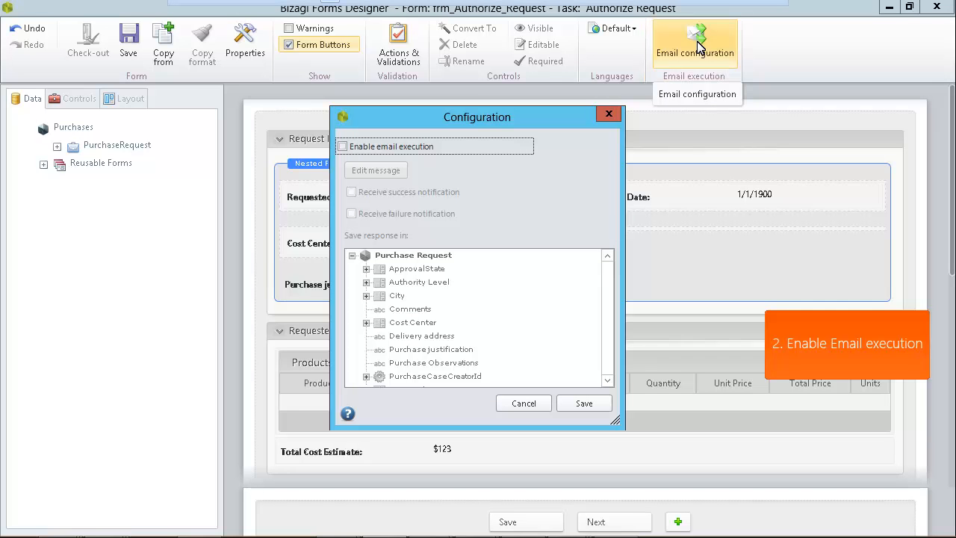
pyautogui.click(344, 148)
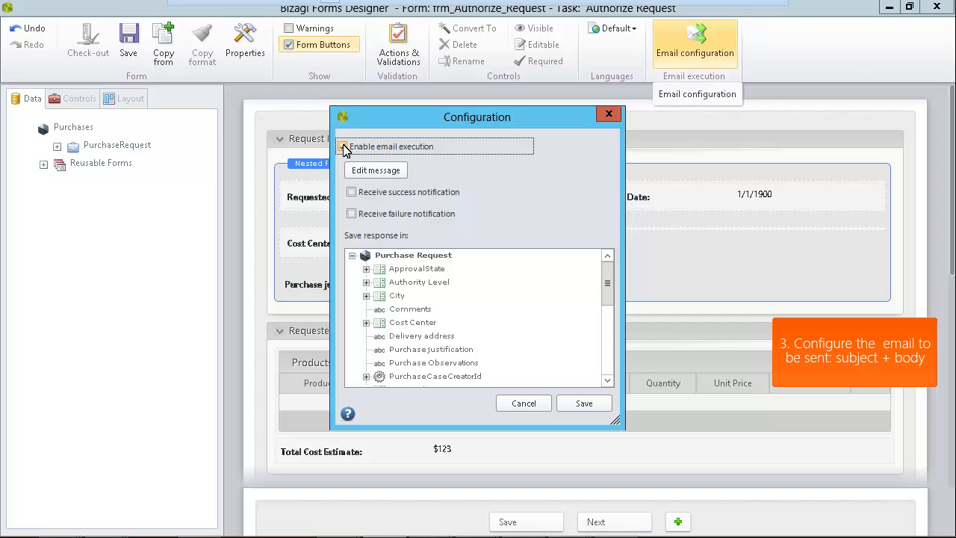
pyautogui.click(345, 147)
pyautogui.click(376, 170)
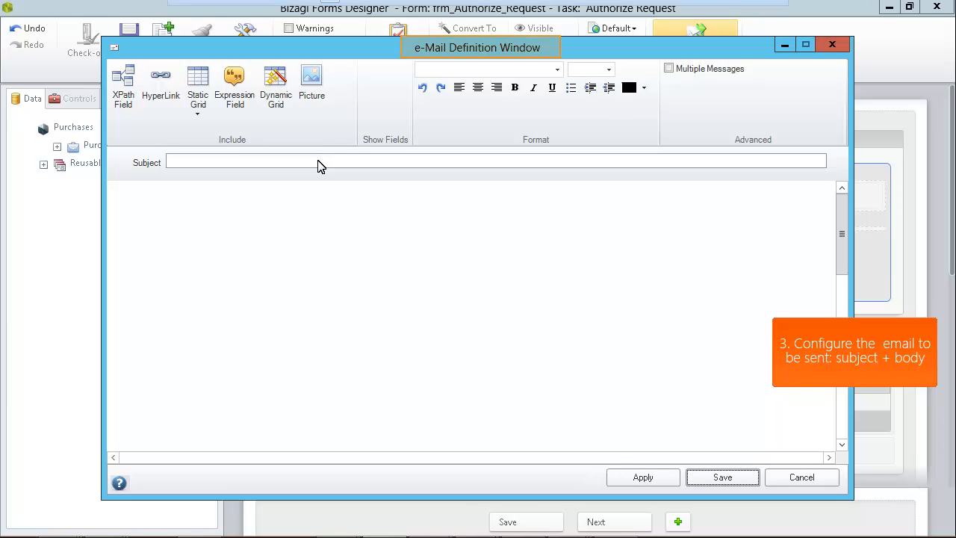
# - Write the email with subject 'Purchase request response' and a 'Dear :' body with data fields, and save it
pyautogui.click(318, 161)
pyautogui.write('Purchase request response')
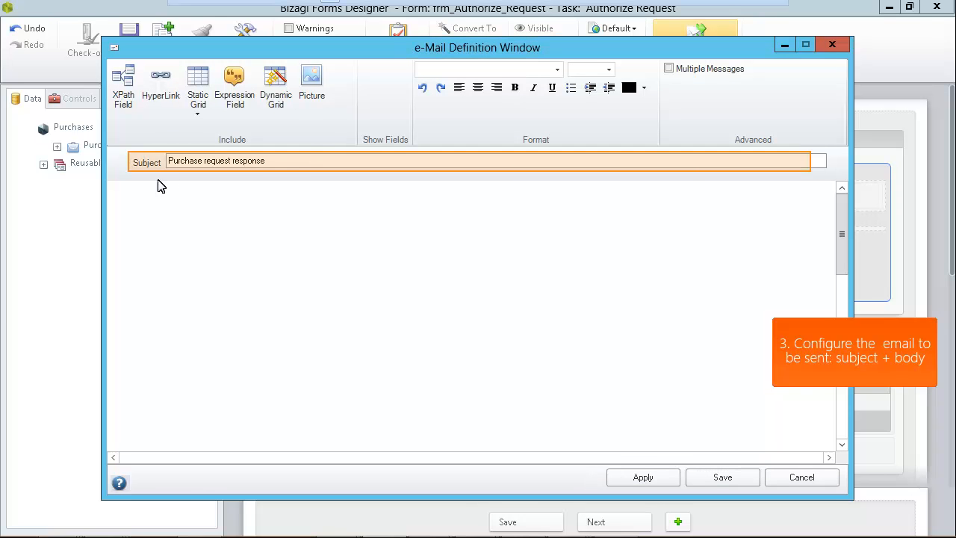
pyautogui.click(151, 191)
pyautogui.write('Dear :')
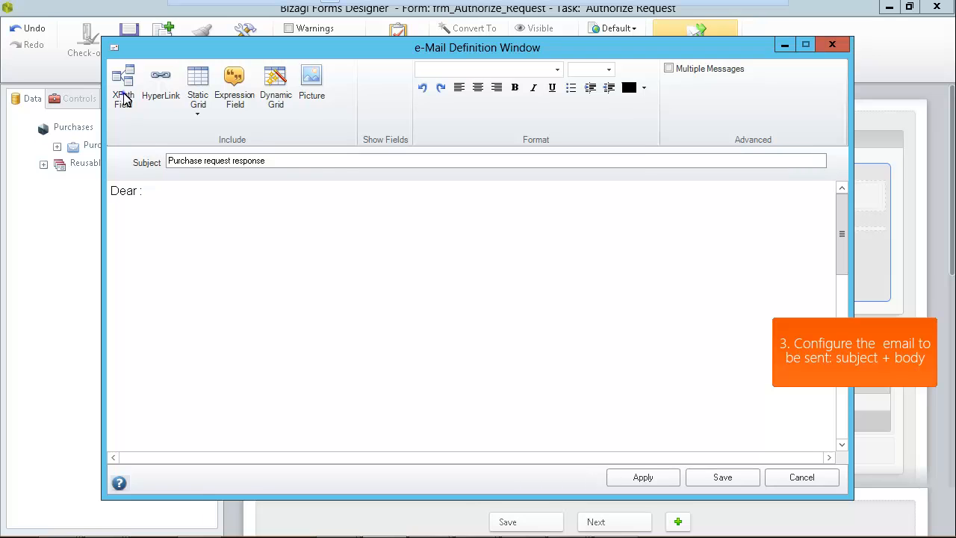
pyautogui.click(124, 100)
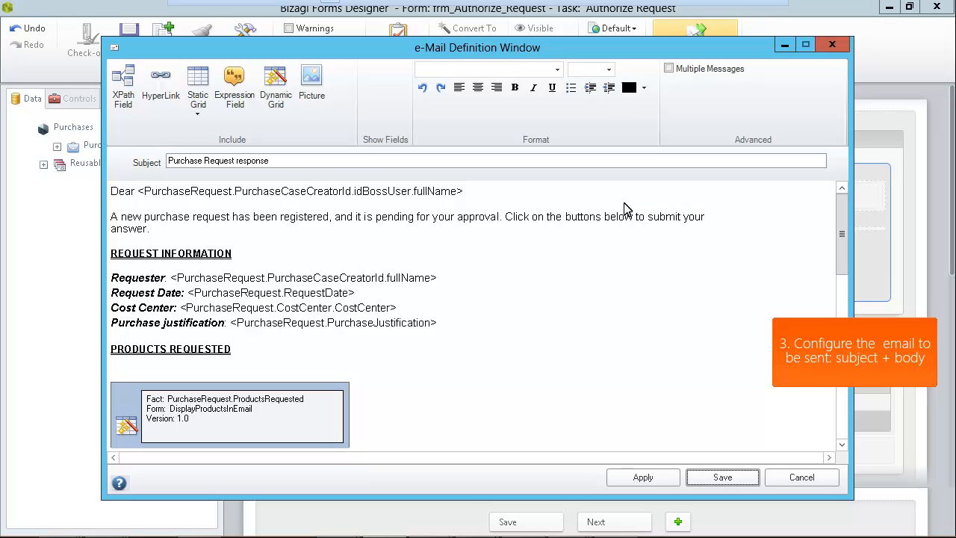
pyautogui.scroll(-3, 846, 218)
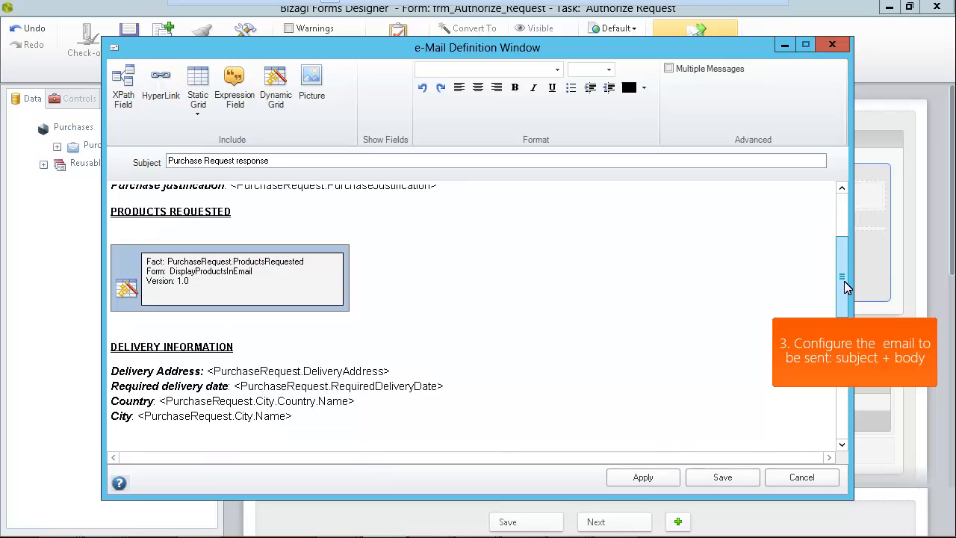
pyautogui.click(702, 476)
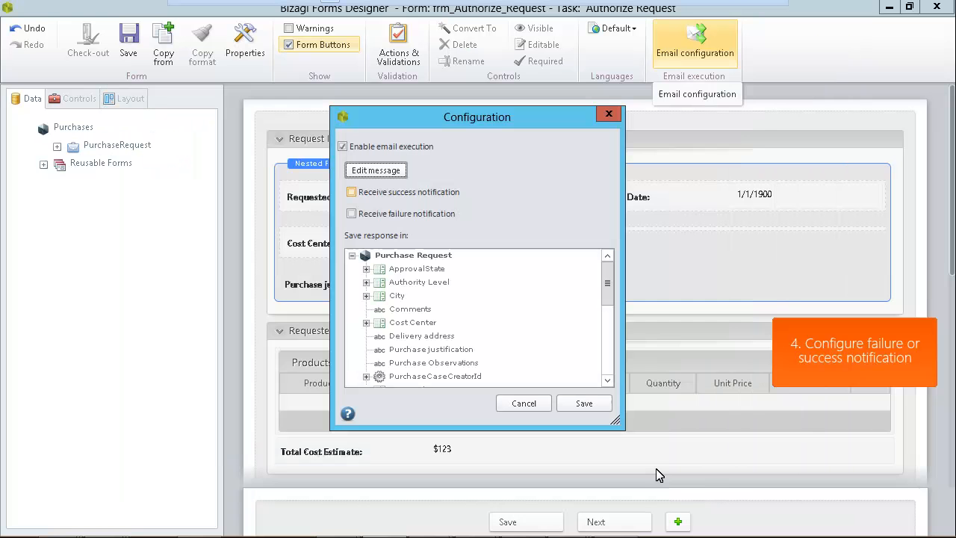
# - Enable success and failure notifications, store email responses in Comments, and save the configuration
pyautogui.click(352, 193)
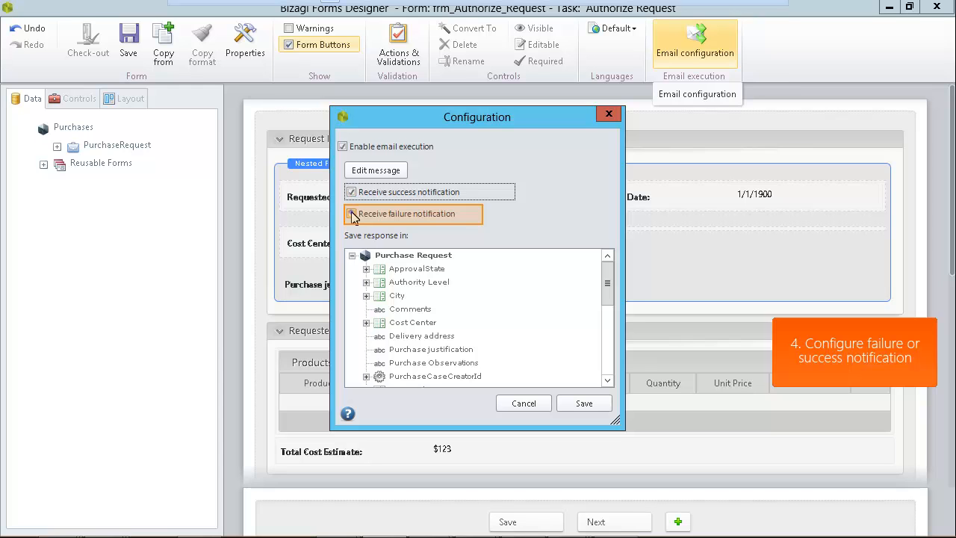
pyautogui.click(351, 214)
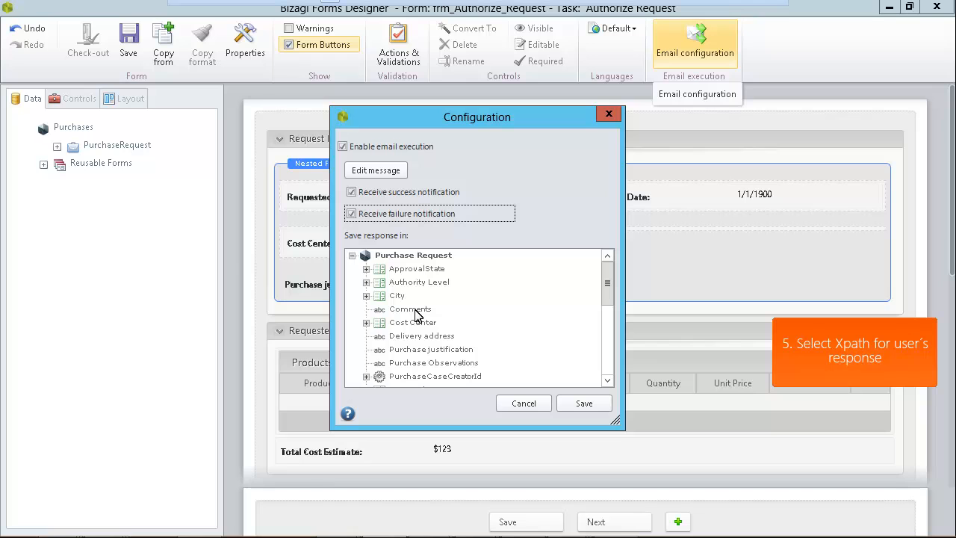
pyautogui.click(415, 314)
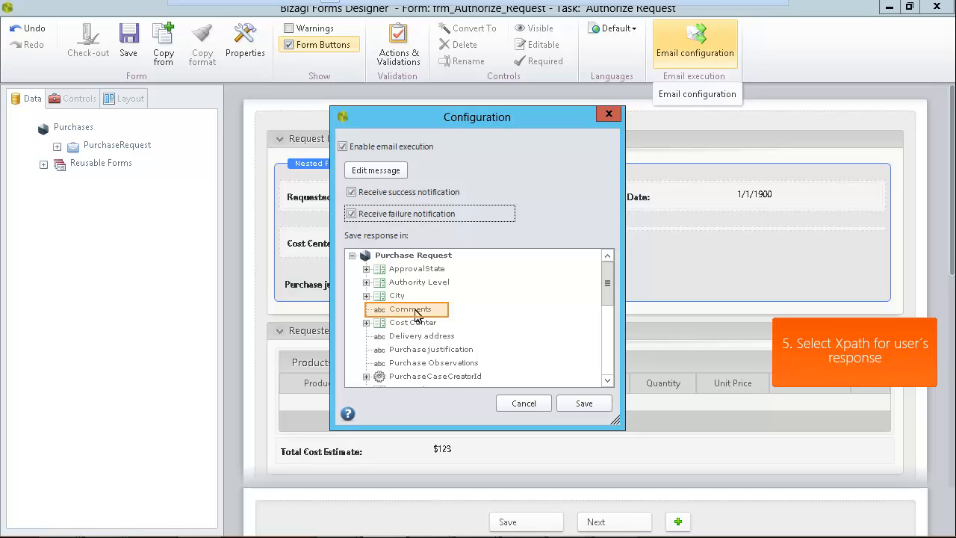
pyautogui.click(585, 405)
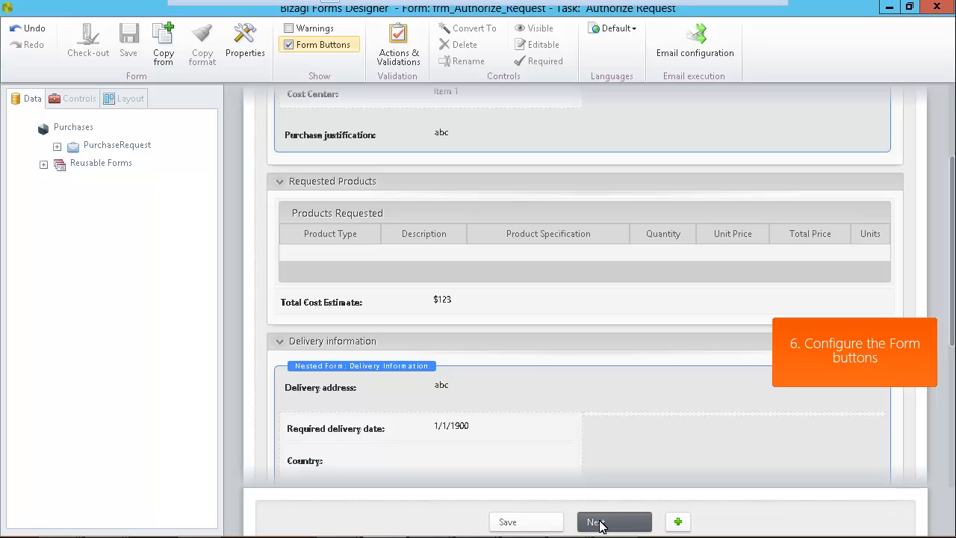
# - Change the Next button's caption to Approve
pyautogui.click(600, 525)
pyautogui.click(601, 523)
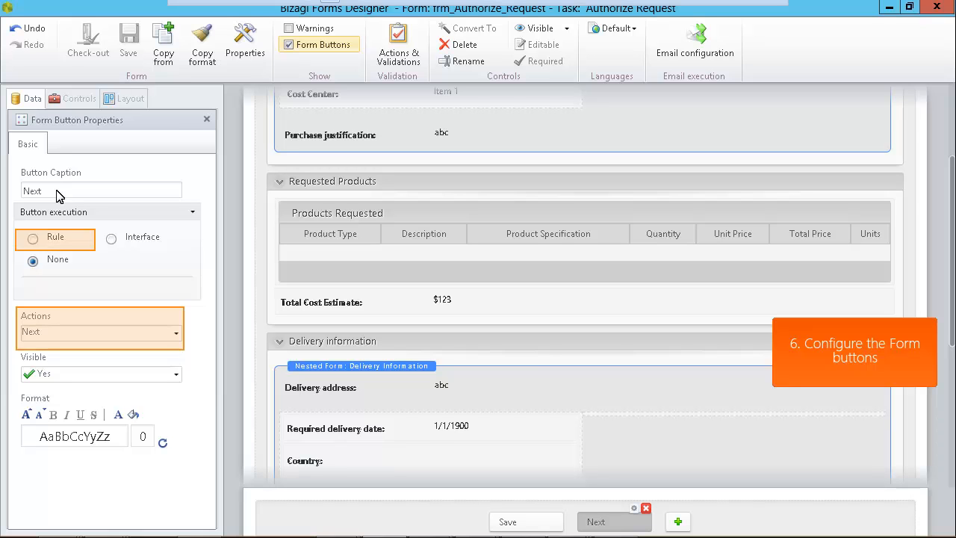
pyautogui.write('Approve')
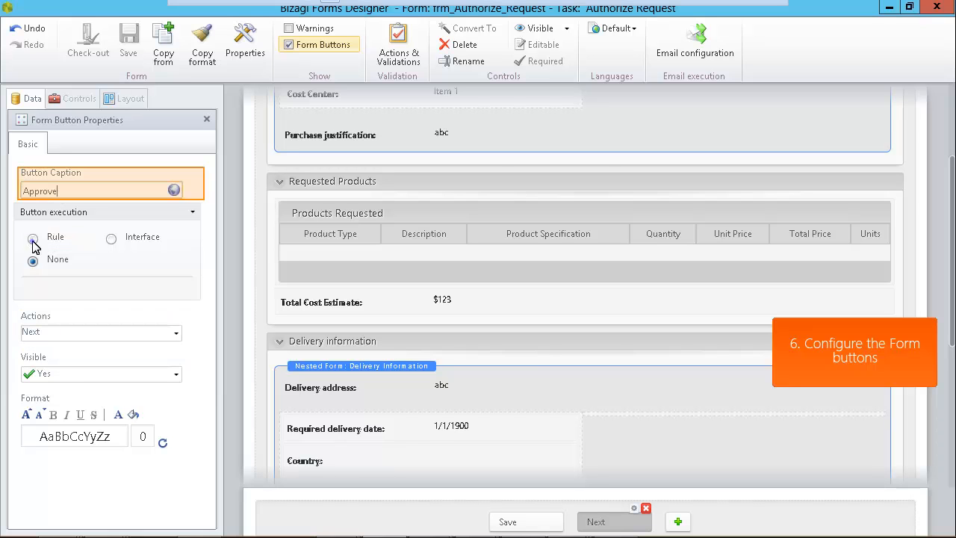
# - Make Approve run a new ApproveButton rule setting Approved to true
pyautogui.click(32, 239)
pyautogui.click(65, 305)
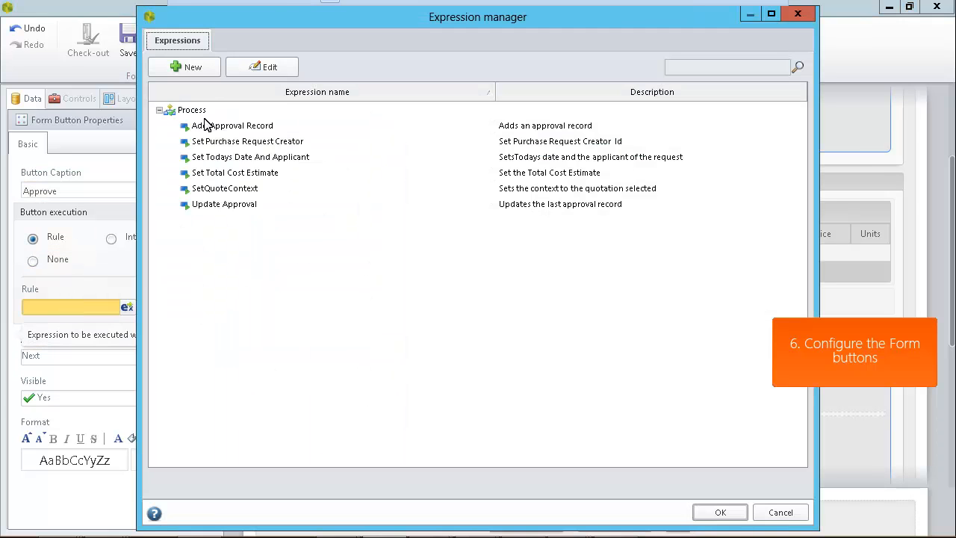
pyautogui.click(209, 74)
pyautogui.click(262, 136)
pyautogui.write('ApproveButton')
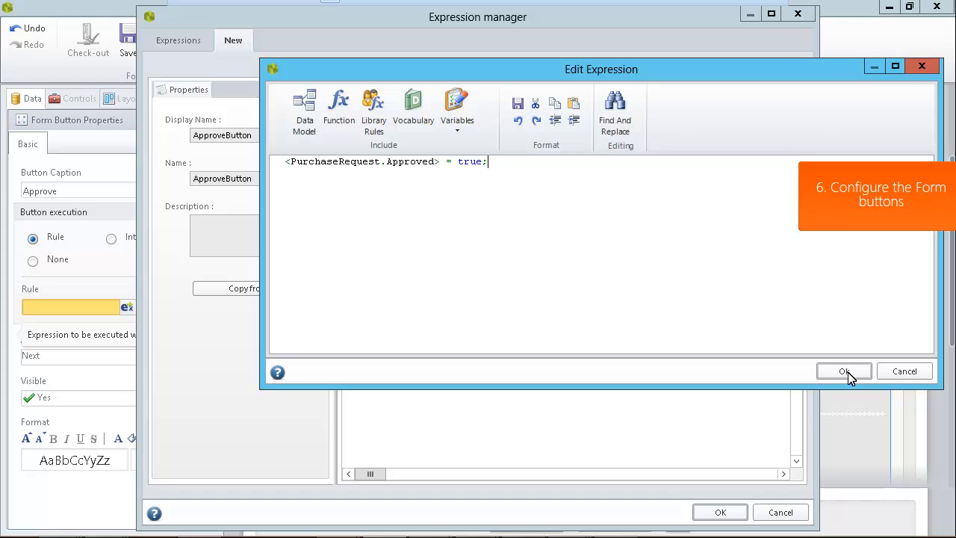
pyautogui.click(849, 373)
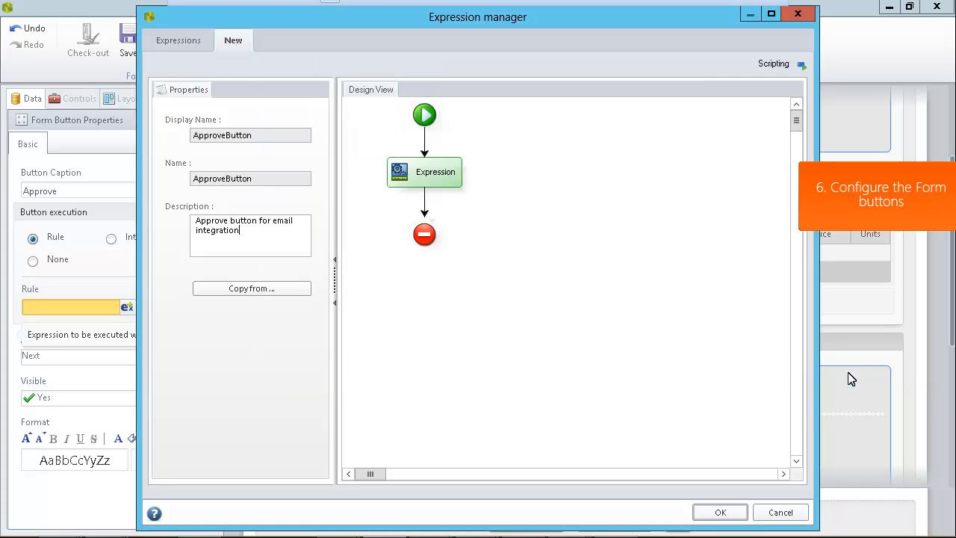
pyautogui.click(721, 512)
# - Set the Approve button's action to Next and add another button to the form
pyautogui.click(175, 359)
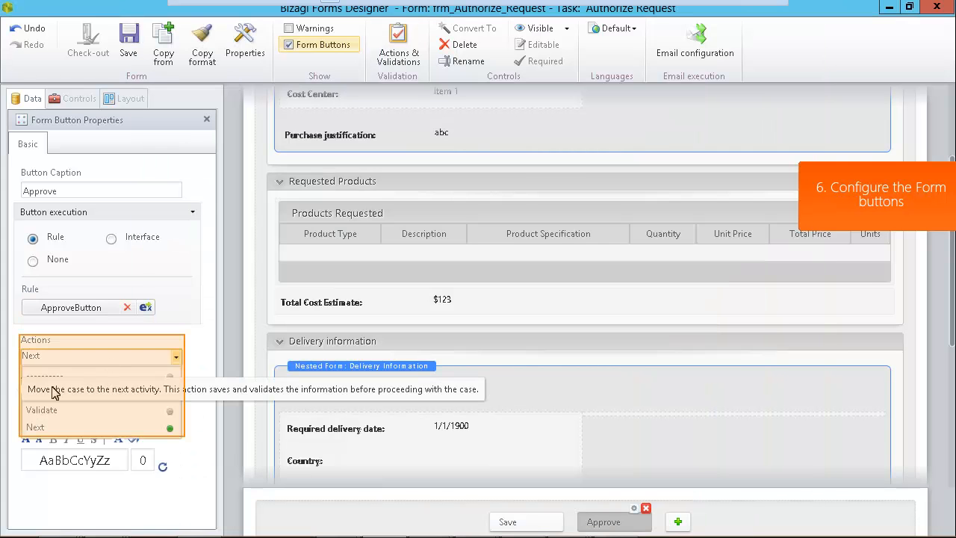
pyautogui.click(37, 429)
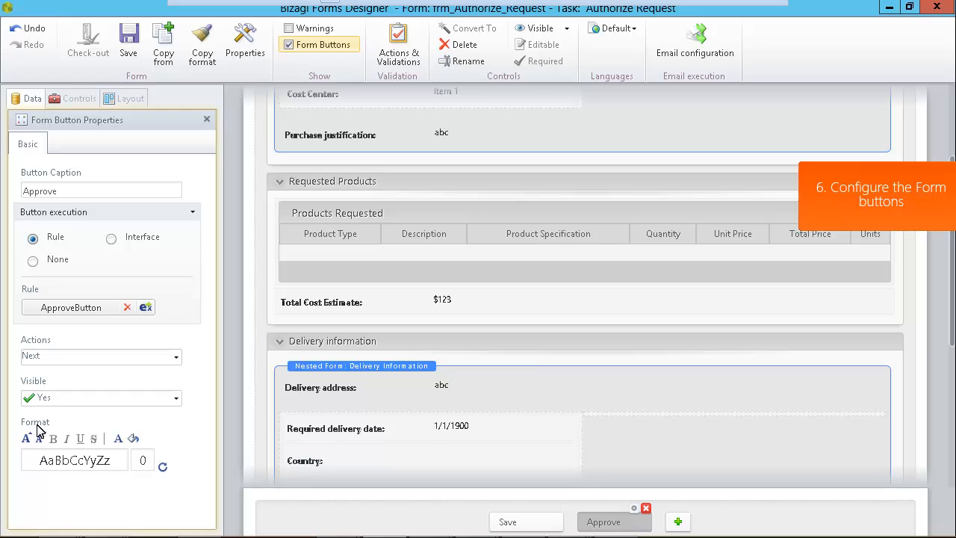
pyautogui.click(678, 522)
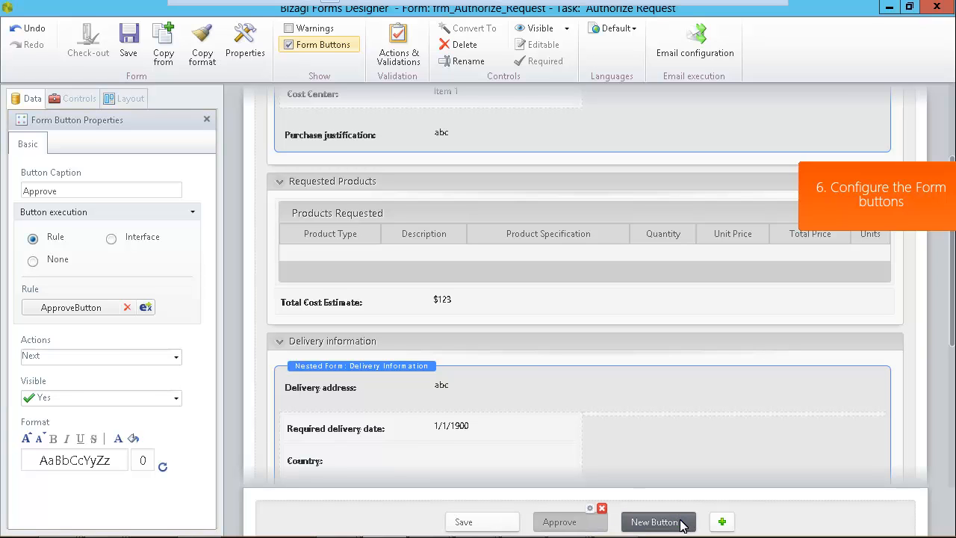
# - Caption the newly added form button Reject
pyautogui.click(682, 523)
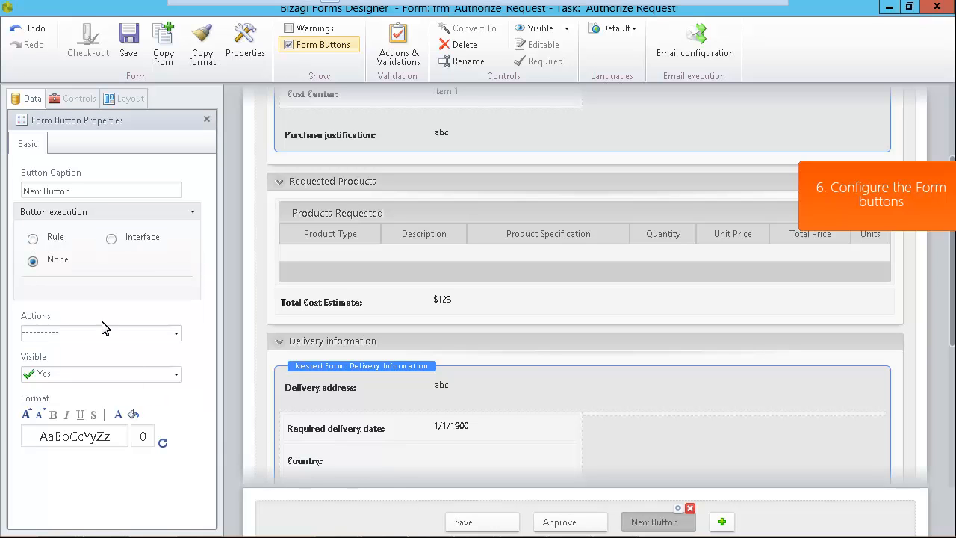
pyautogui.click(72, 191)
pyautogui.write('Reject')
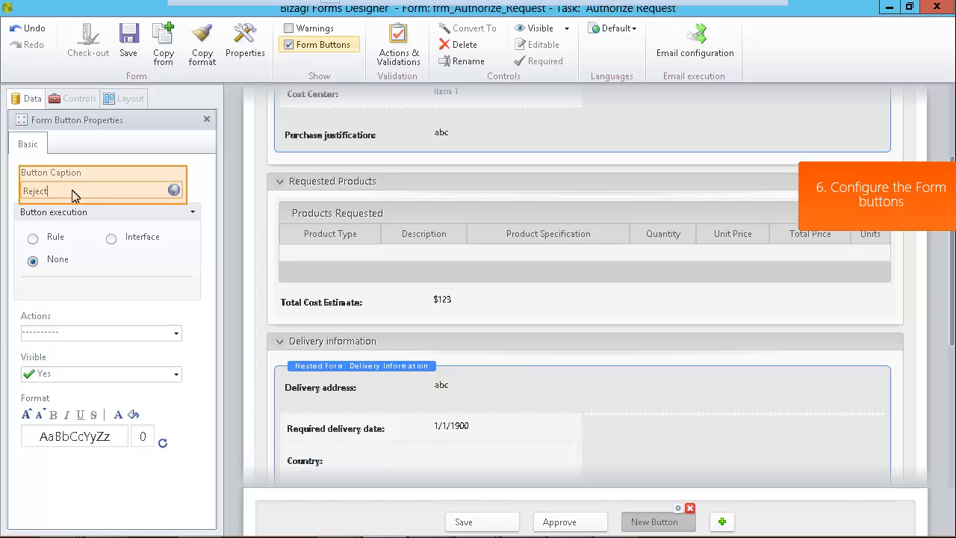
# - Have Reject run a RejectButton rule setting Approved to false, with Next as its action
pyautogui.click(33, 239)
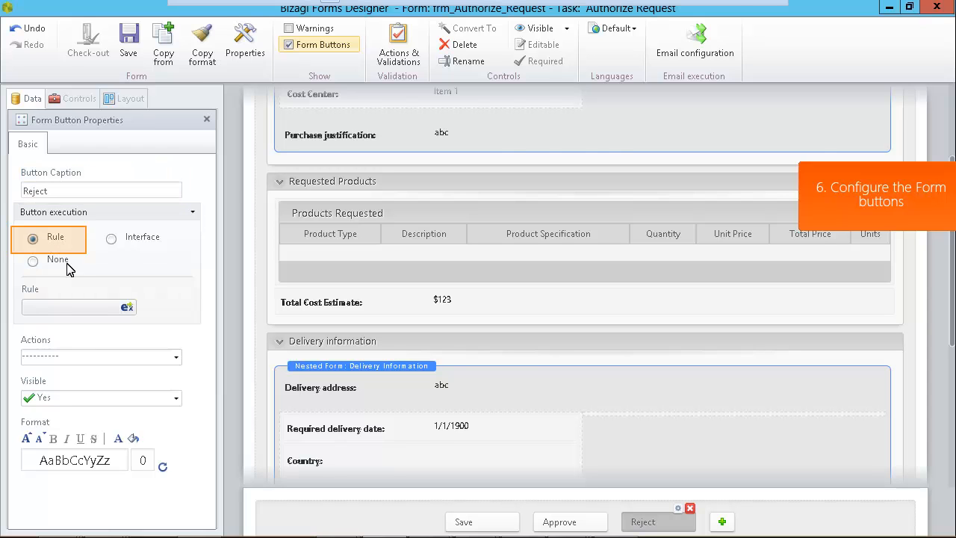
pyautogui.click(127, 307)
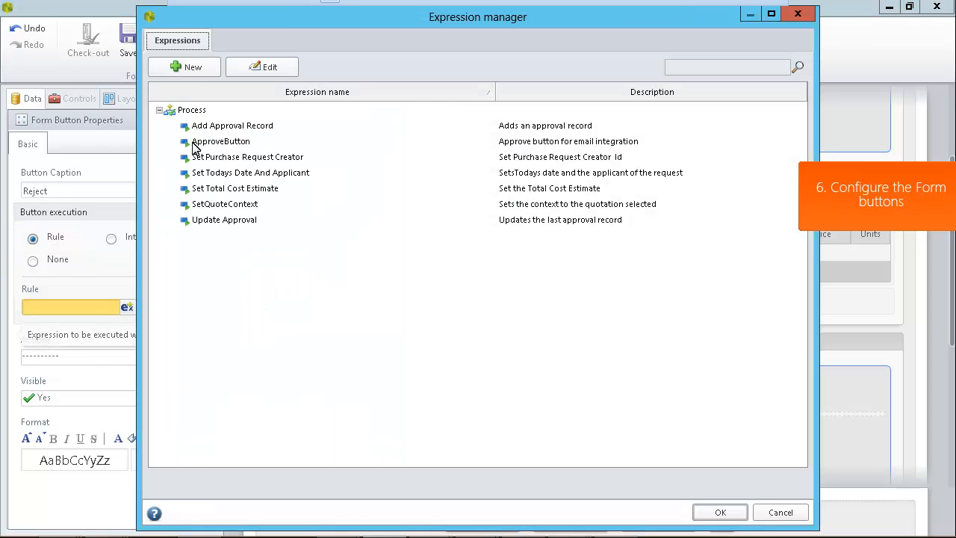
pyautogui.click(196, 72)
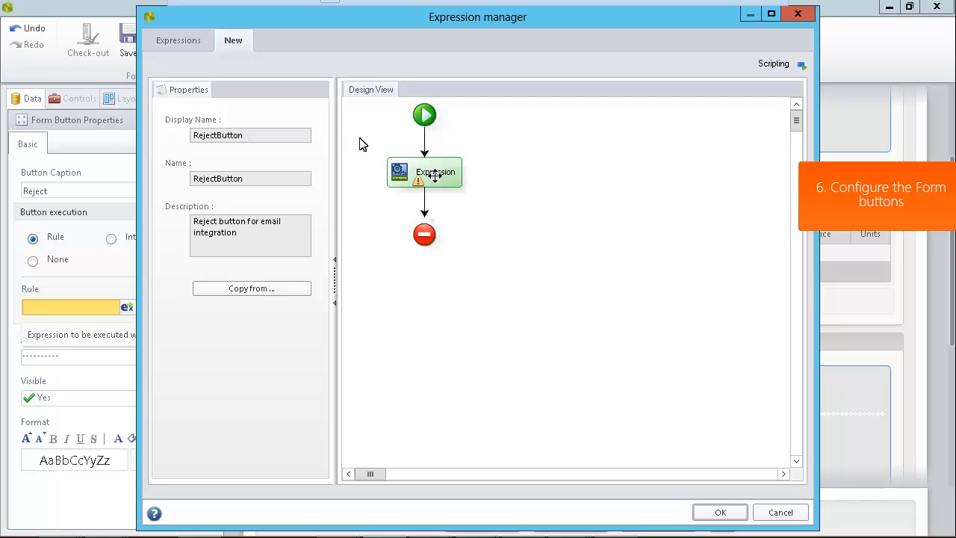
pyautogui.doubleClick(436, 172)
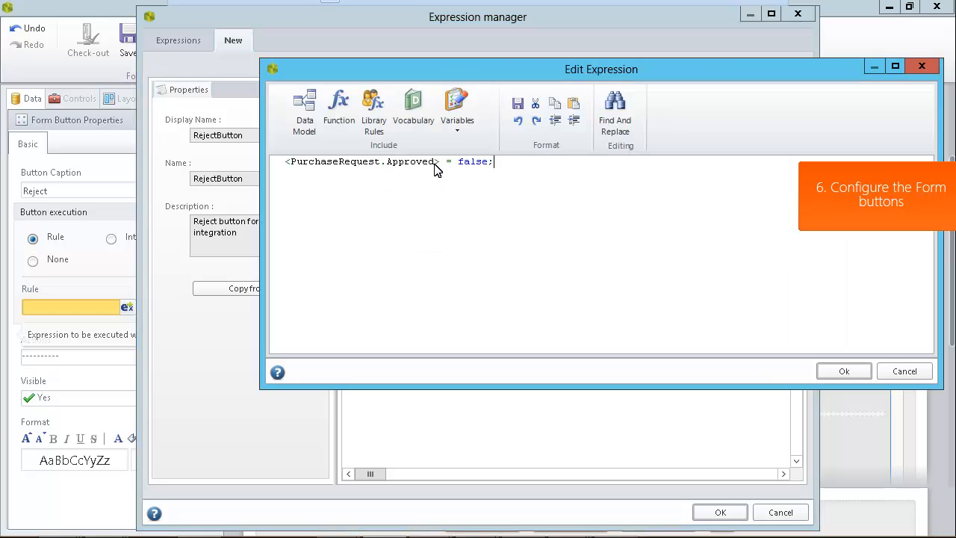
pyautogui.click(846, 372)
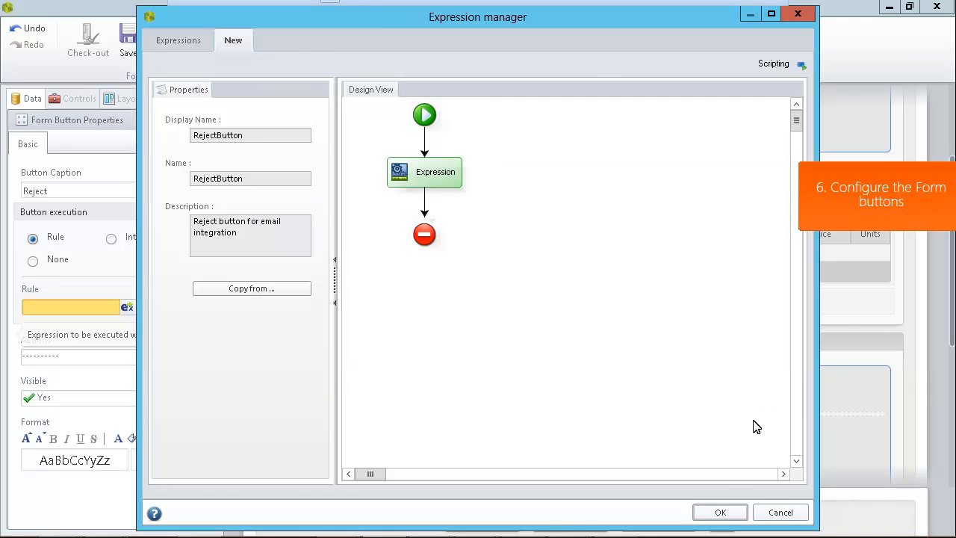
pyautogui.click(720, 512)
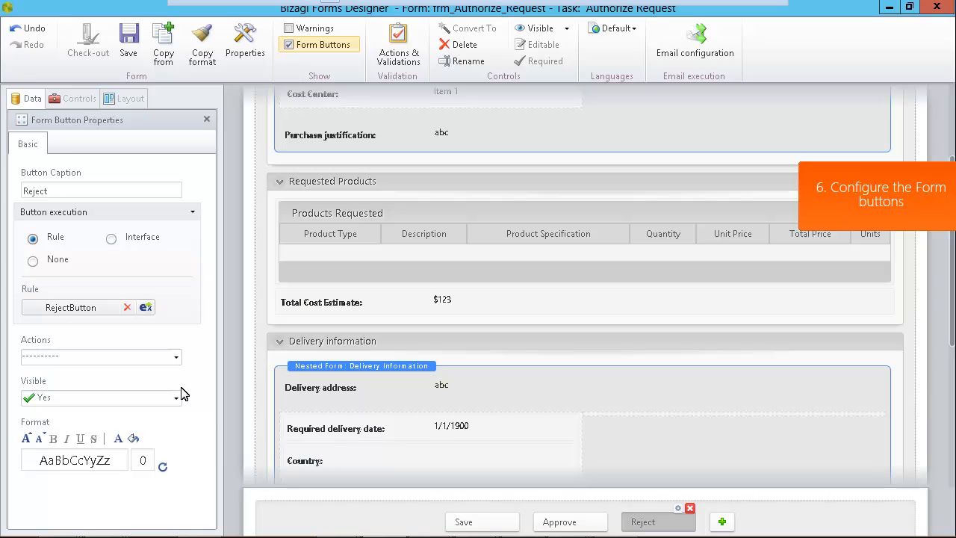
pyautogui.click(176, 359)
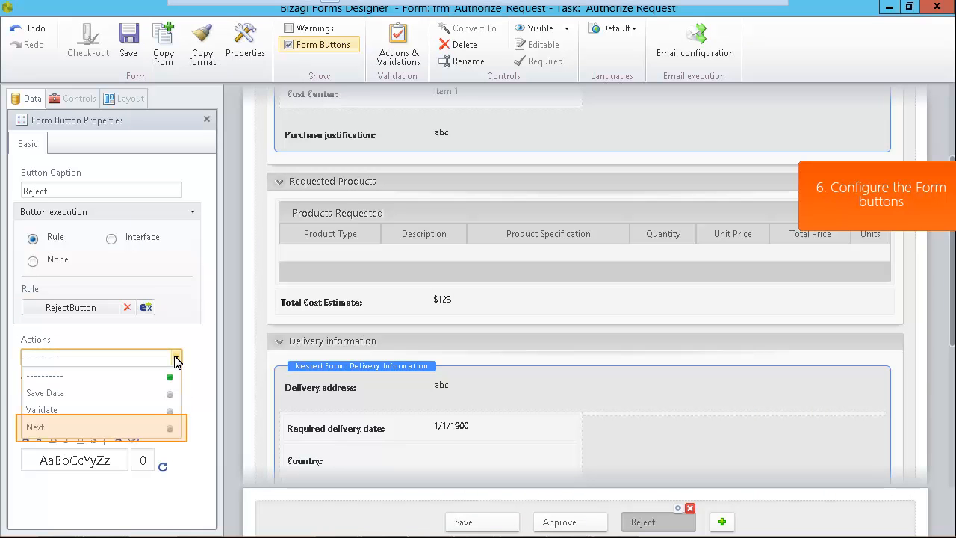
pyautogui.click(42, 428)
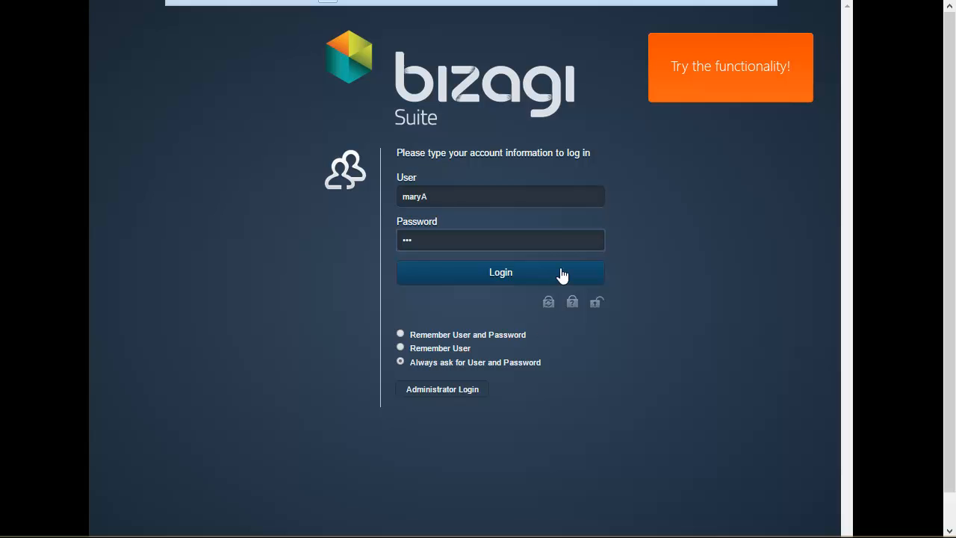
# - Log in to the Work Portal and submit the purchase request for 50 Rollerball pens
pyautogui.click(562, 275)
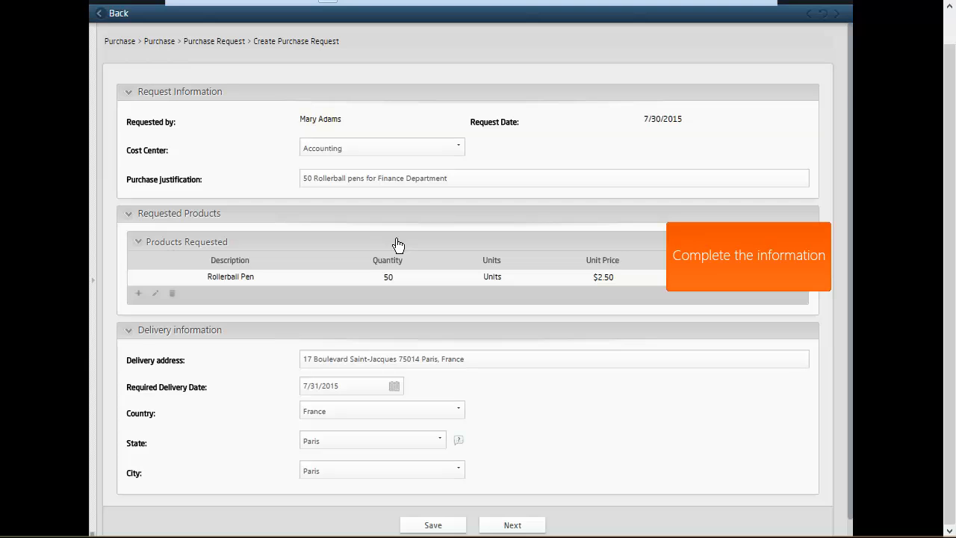
pyautogui.click(526, 525)
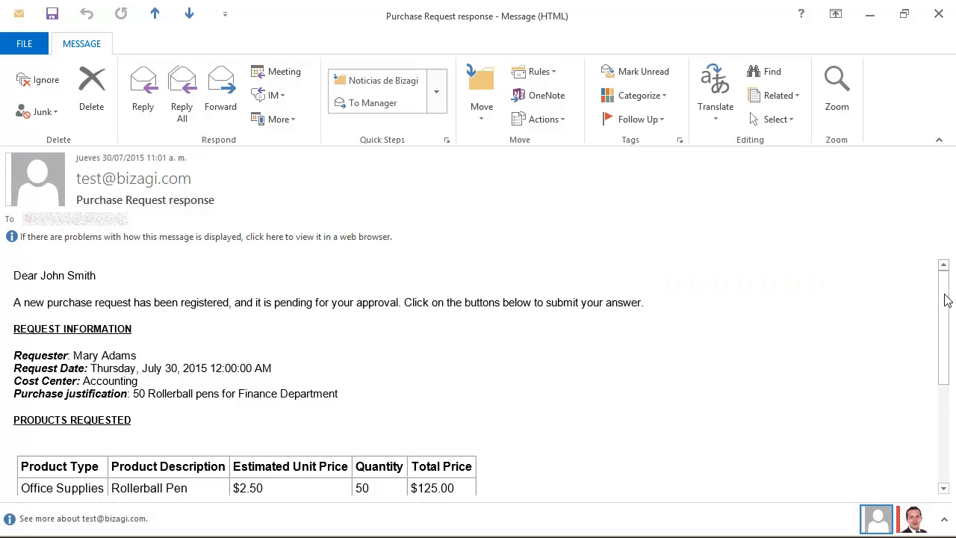
# - Reject the request by email (50 Rollerball pens already bought) and confirm case 1102 reached Notify Rejection
pyautogui.scroll(-5, 944, 299)
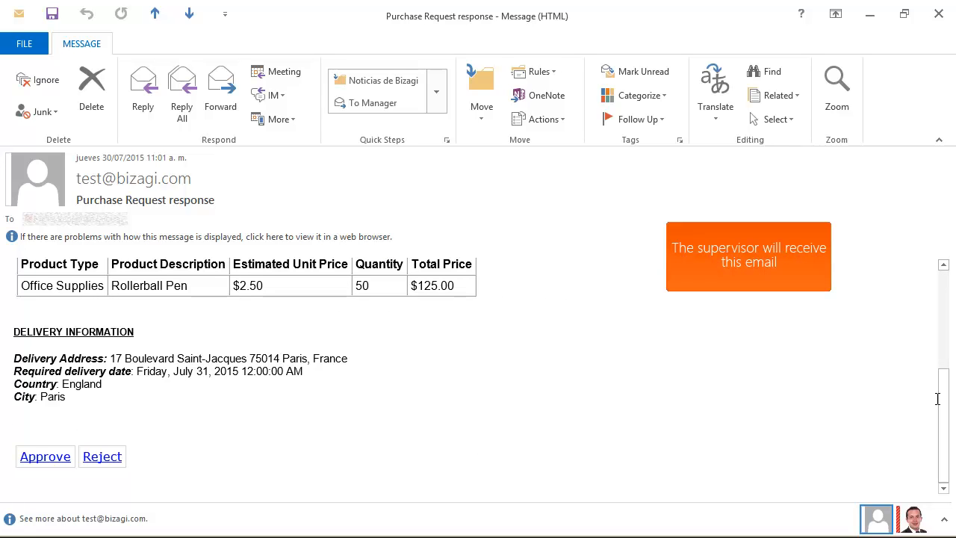
pyautogui.click(103, 458)
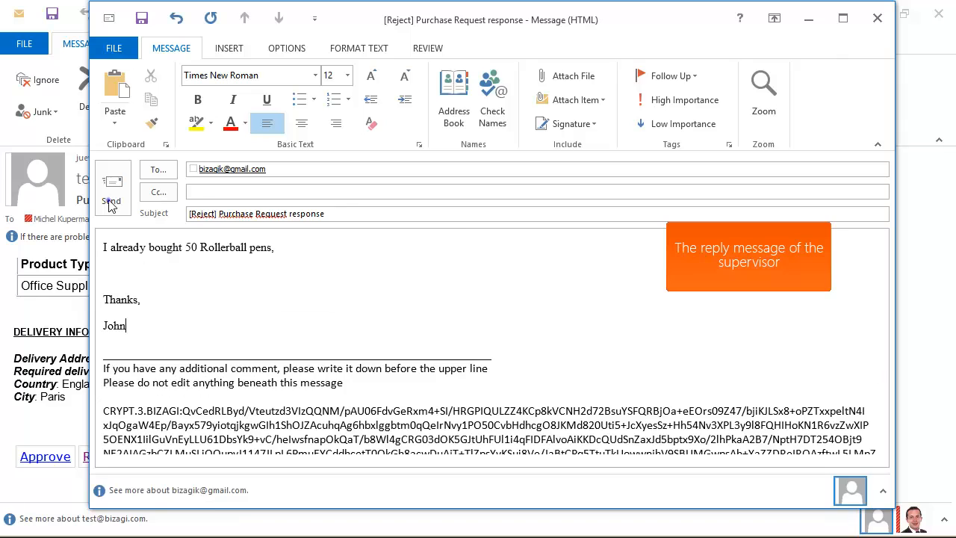
pyautogui.click(112, 193)
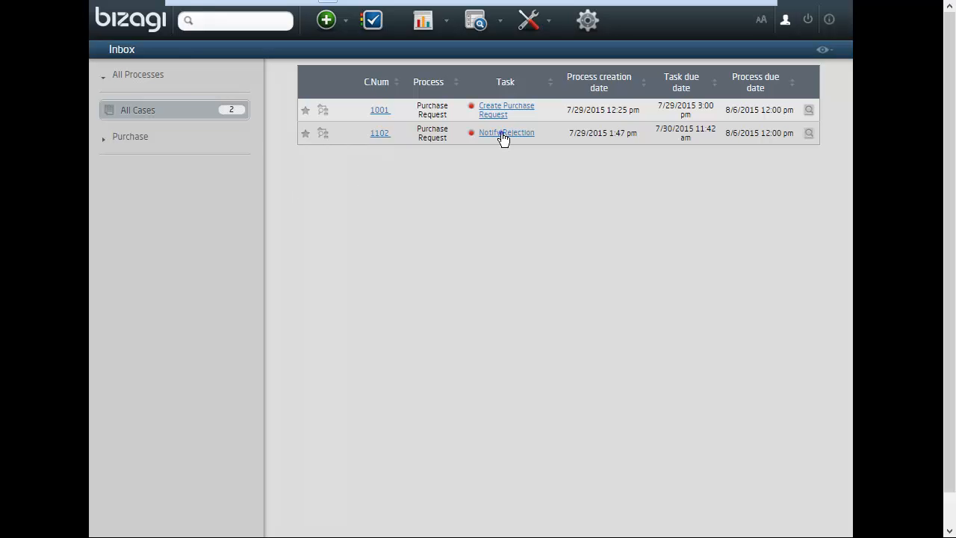
pyautogui.click(504, 135)
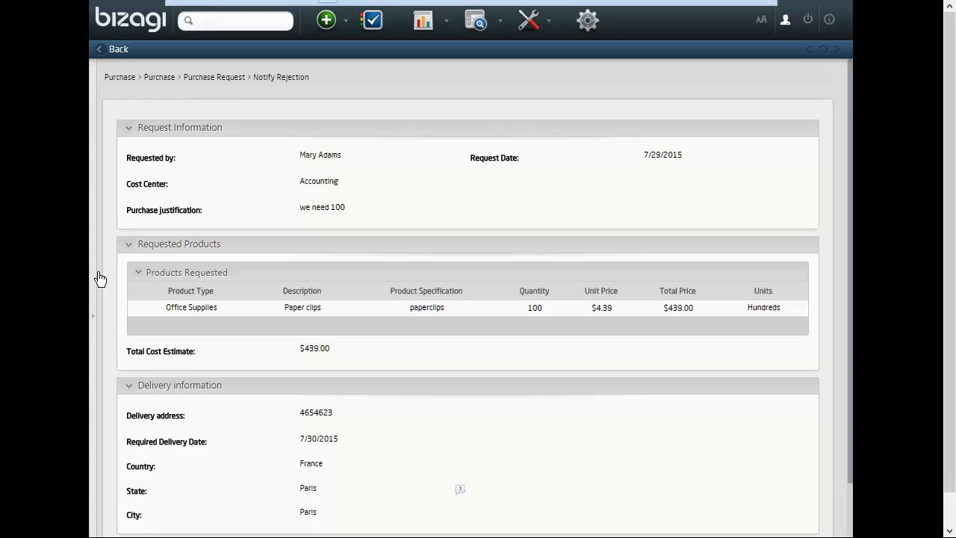
pyautogui.click(93, 319)
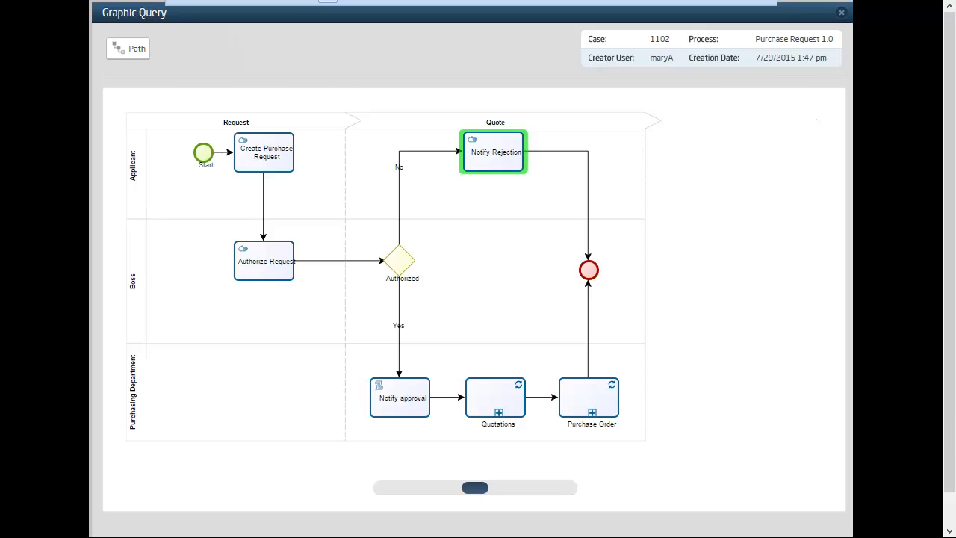